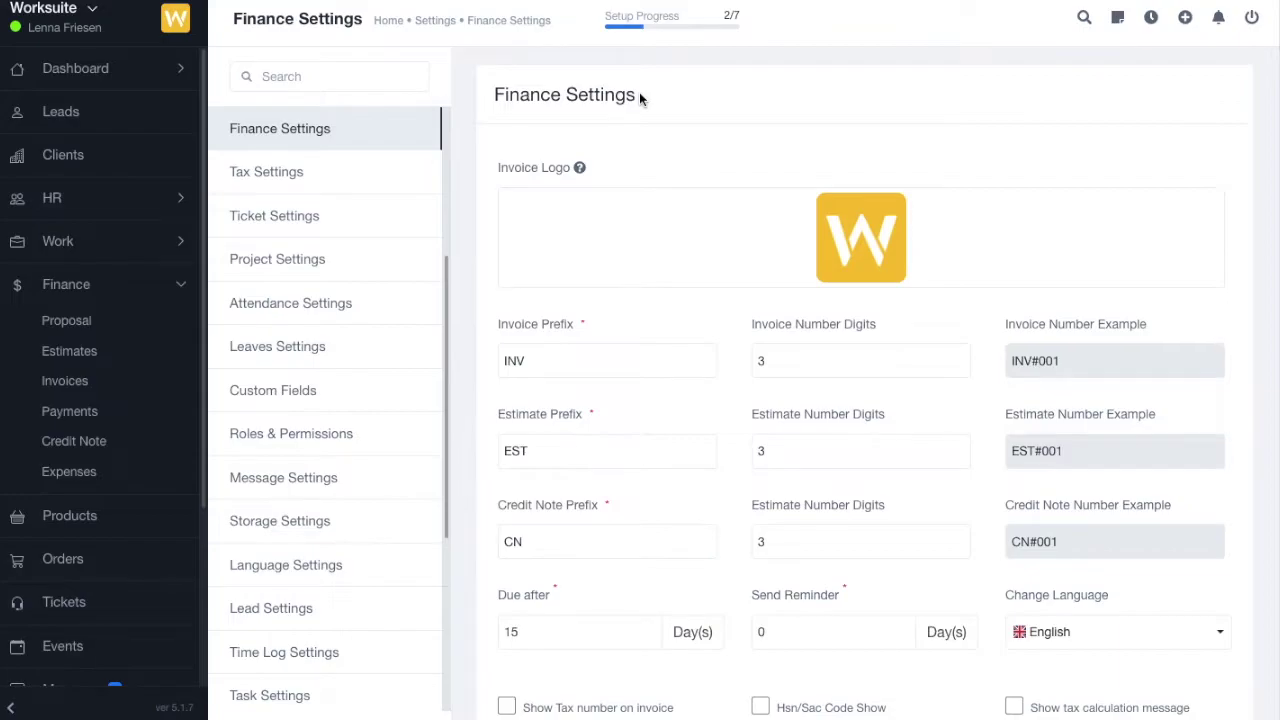
Step: Open the invoice list and view invoice INV#099 to see its number
mouse_move(850, 256)
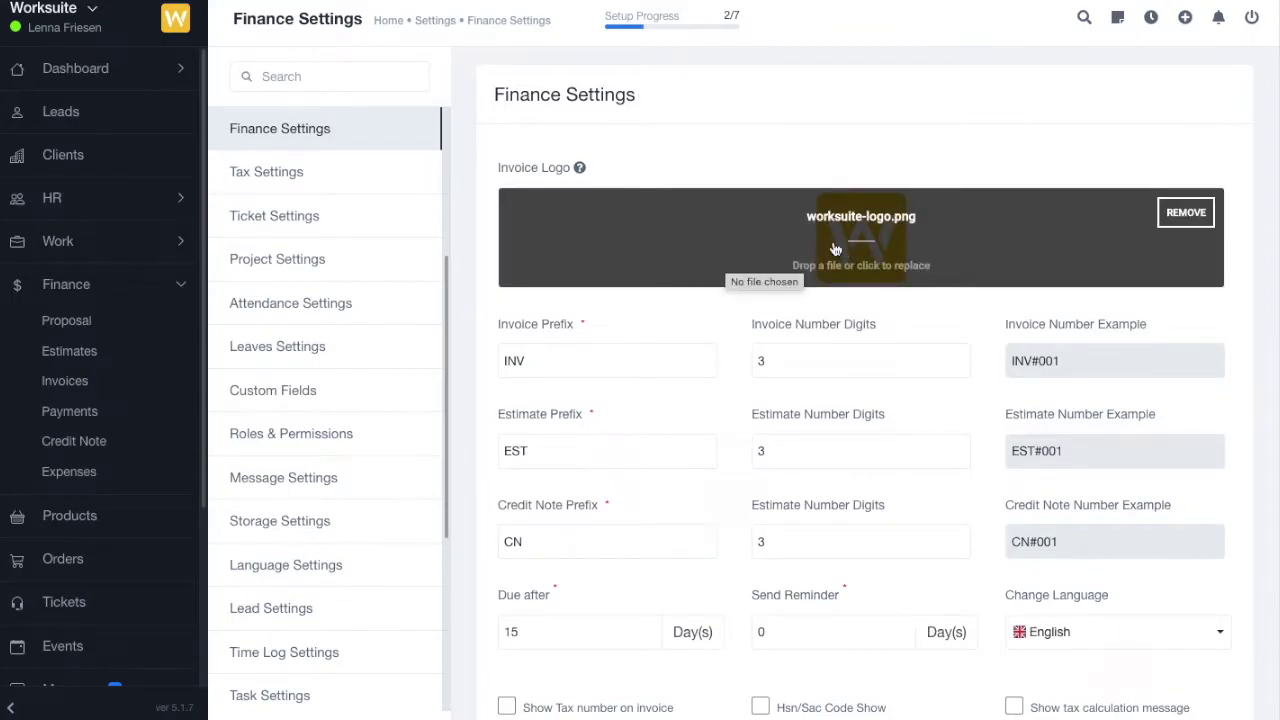
mouse_move(581, 169)
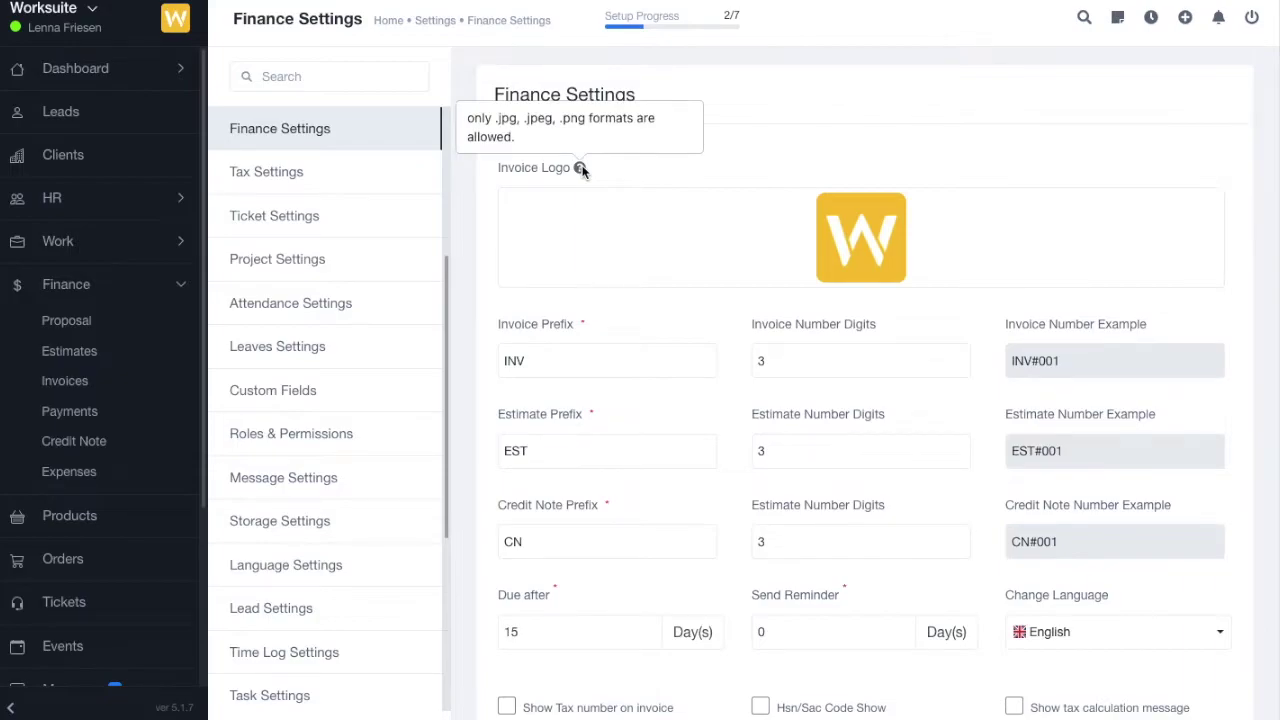
left_click(85, 381)
scroll(539, 335, "down", 3)
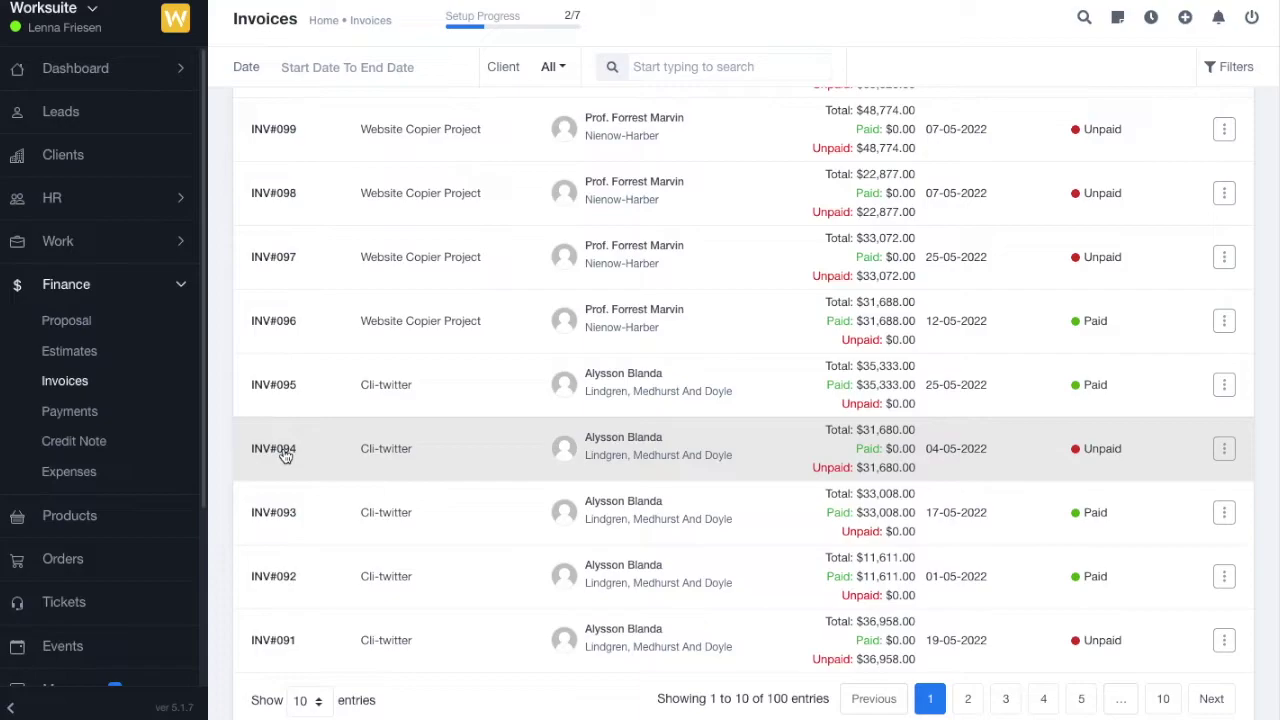
left_click(280, 449)
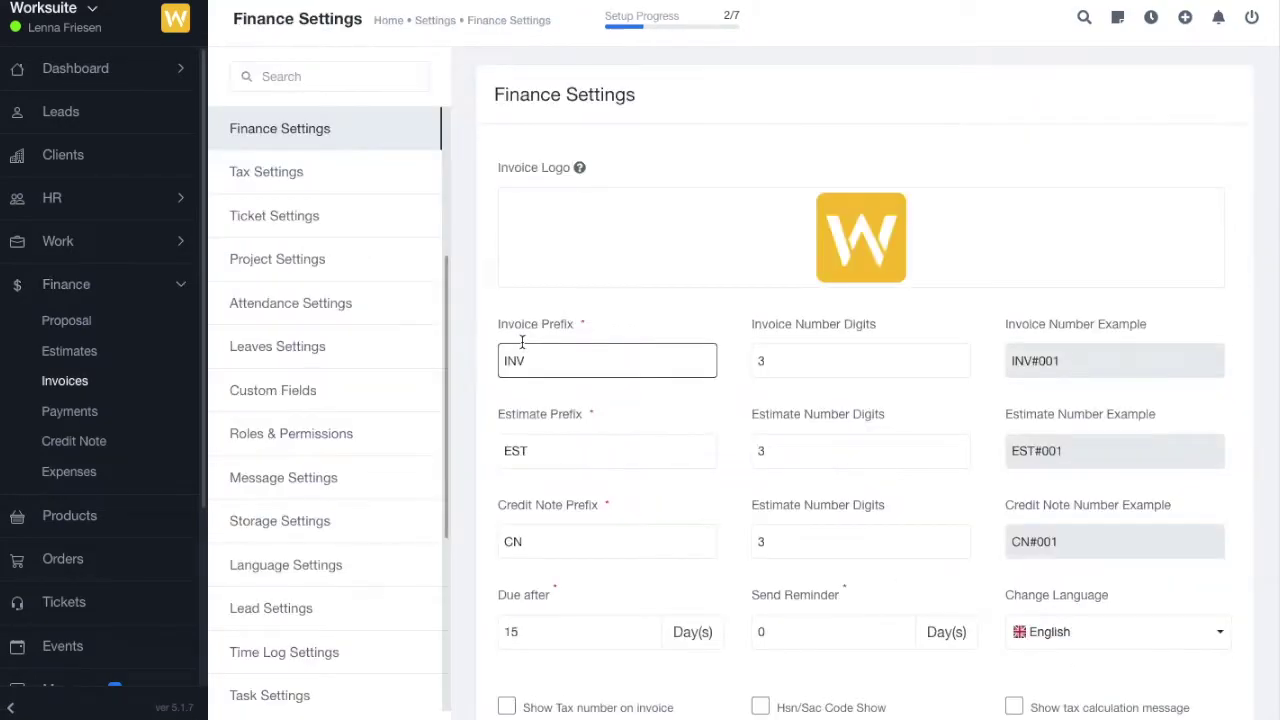
Step: Point out the INV prefix, number digits settings and the INV#001 example number
left_click(889, 347)
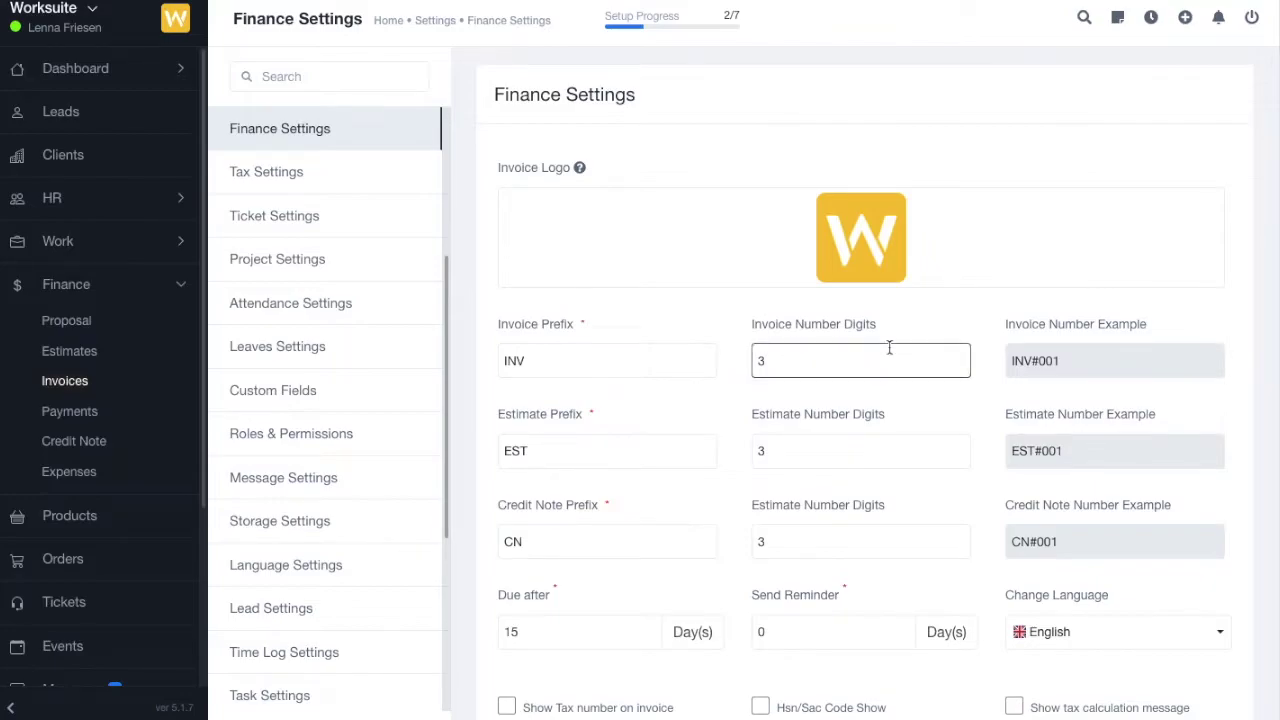
left_click(630, 355)
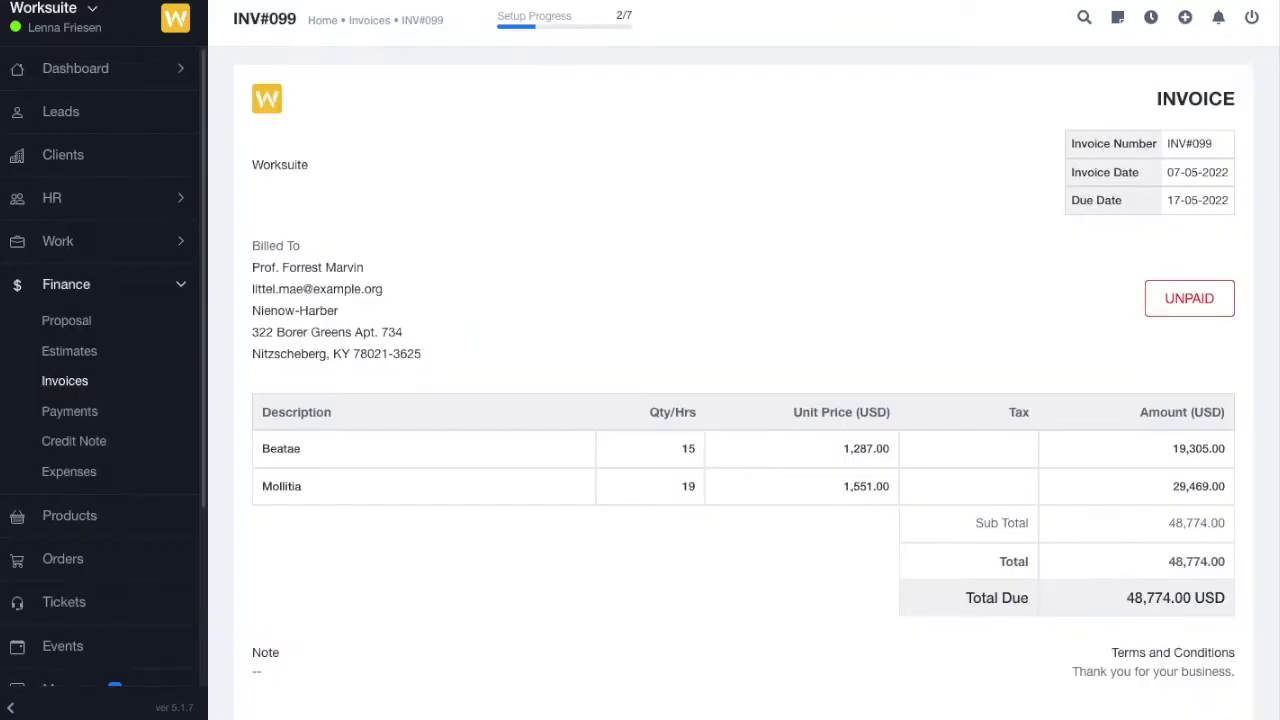
left_click_drag(1187, 143, 1168, 143)
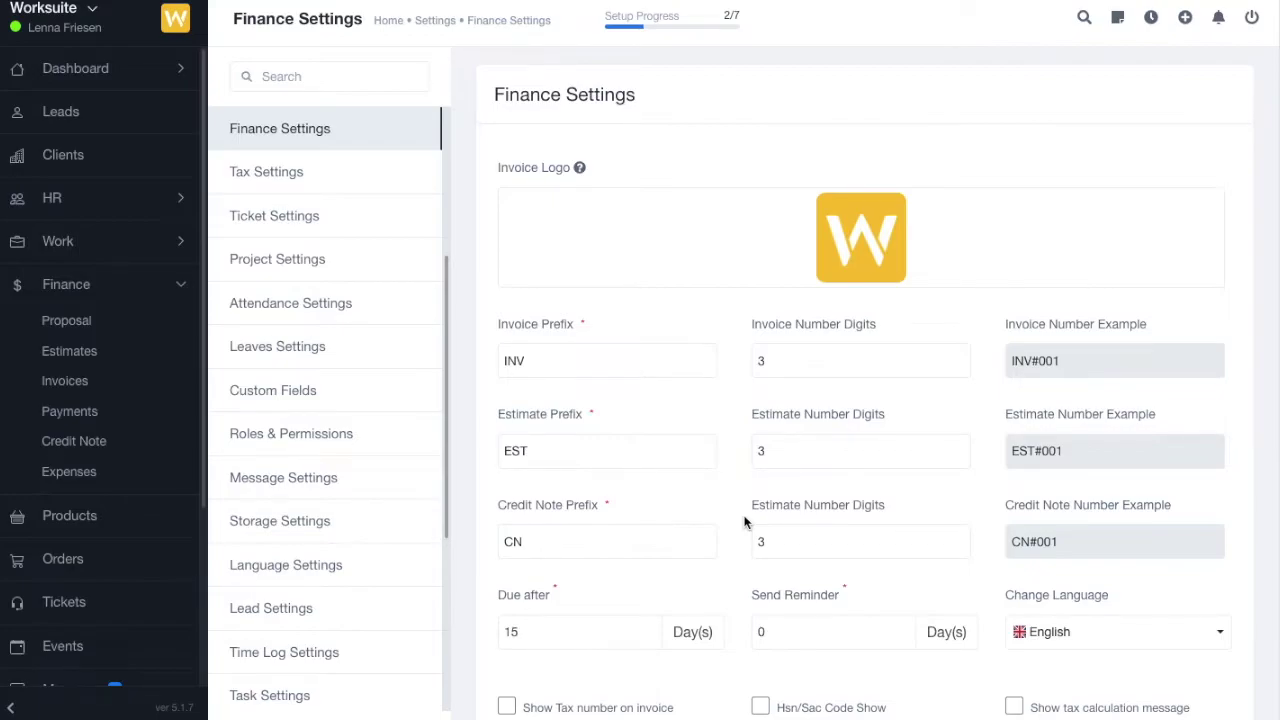
left_click(797, 447)
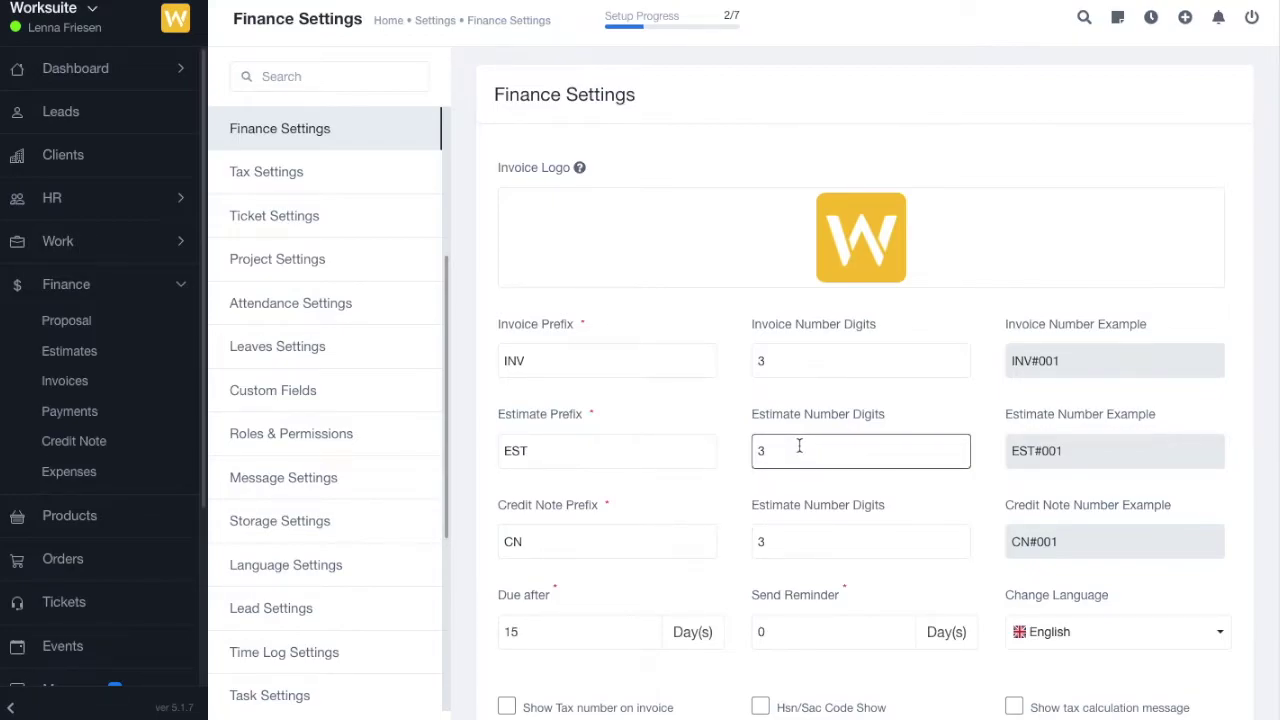
left_click(565, 350)
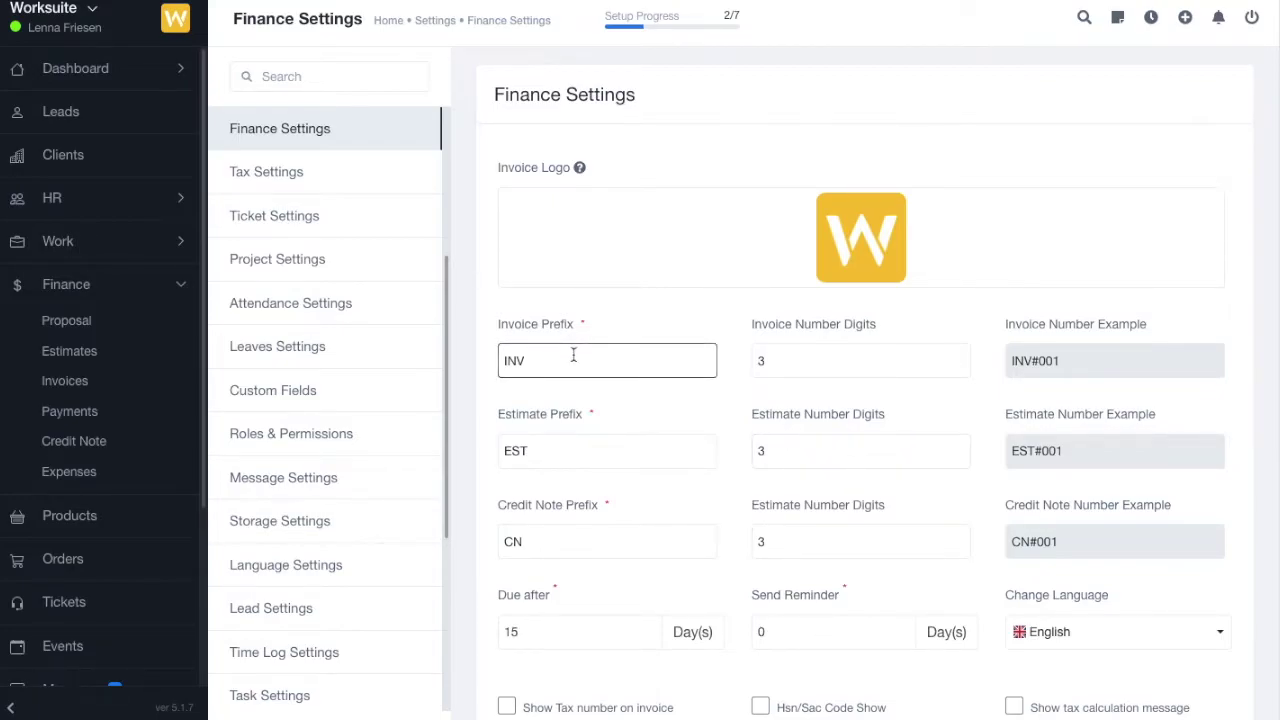
left_click(823, 369)
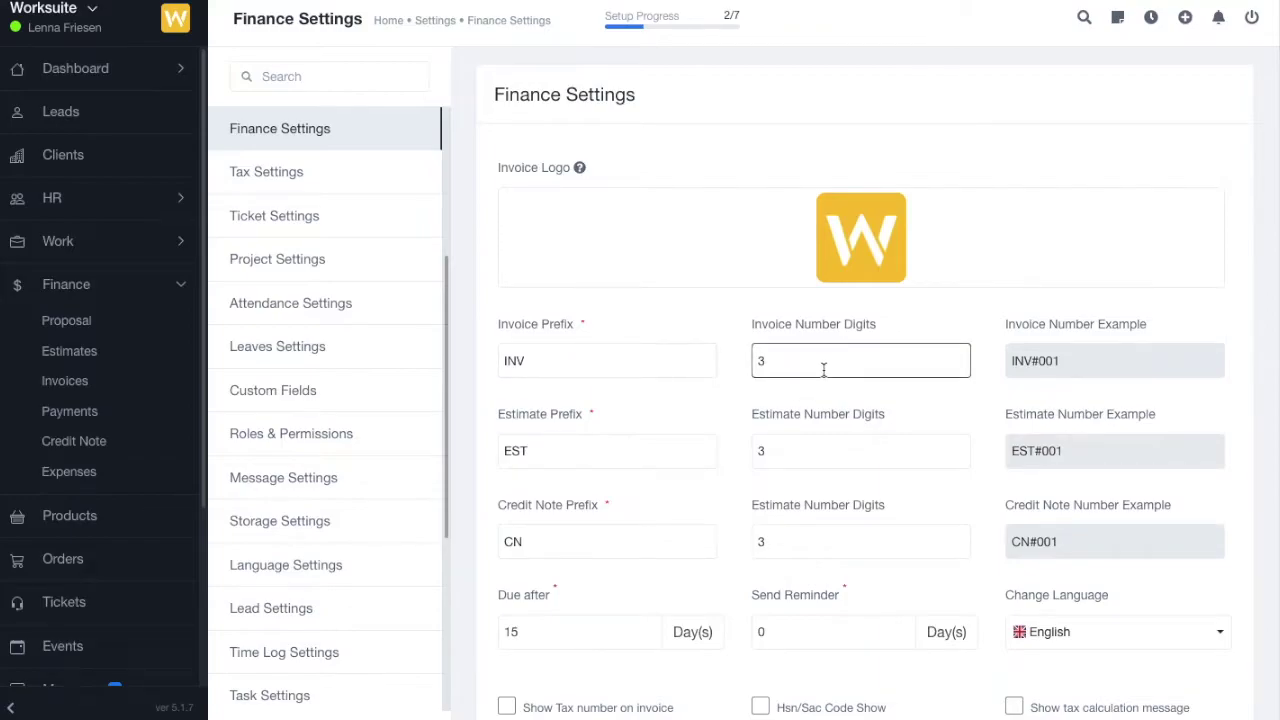
left_click(1026, 372)
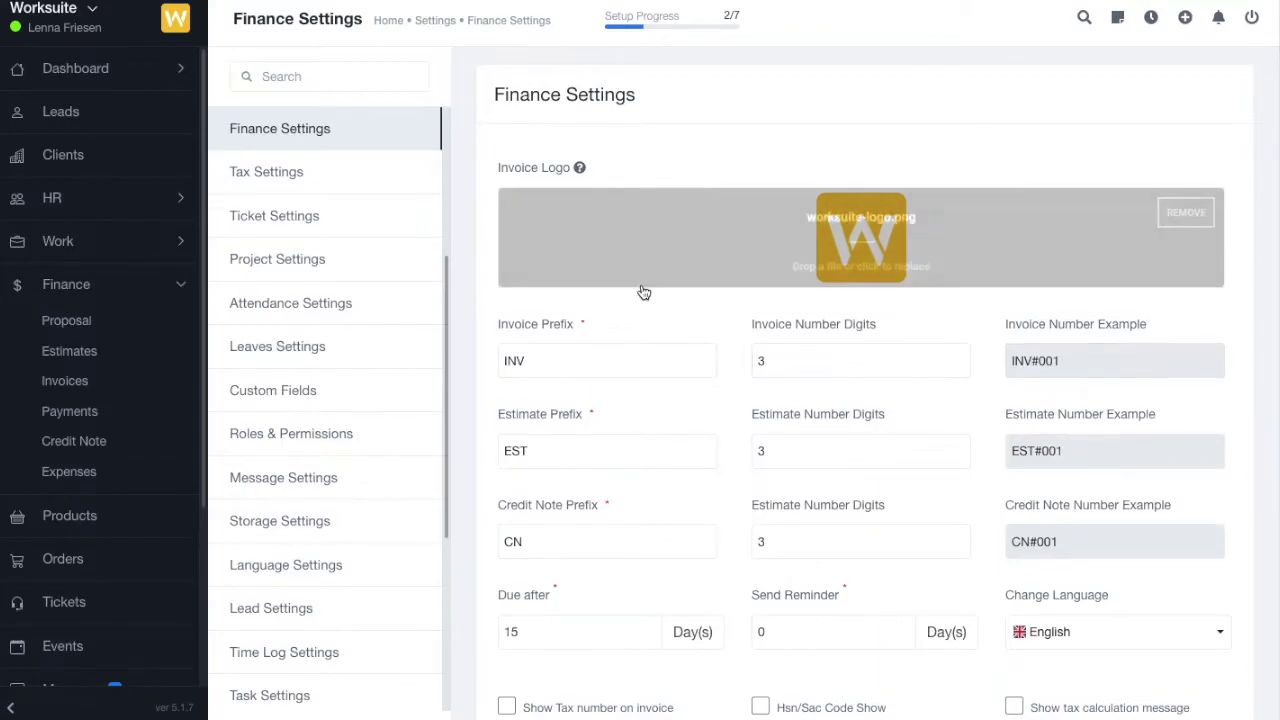
left_click_drag(1068, 366, 1006, 366)
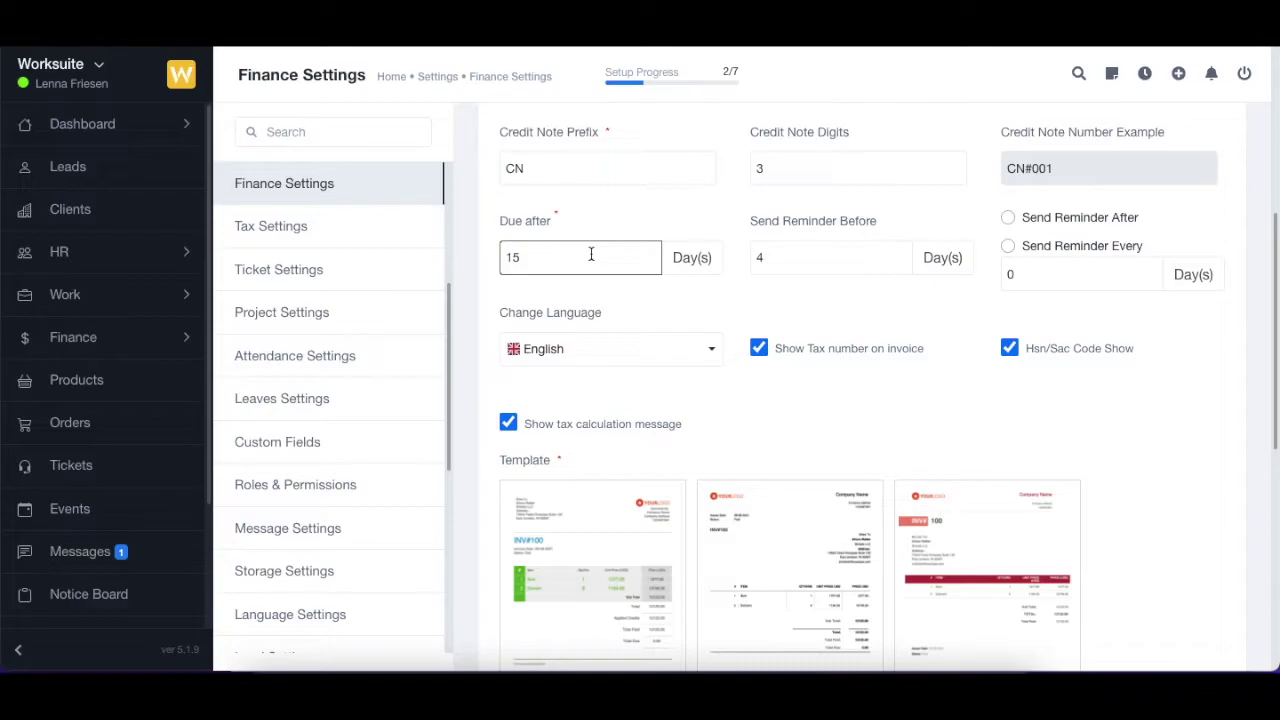
Step: Start a new invoice under Finance > Invoices and view the Due Date calendar
left_click(172, 337)
left_click(58, 433)
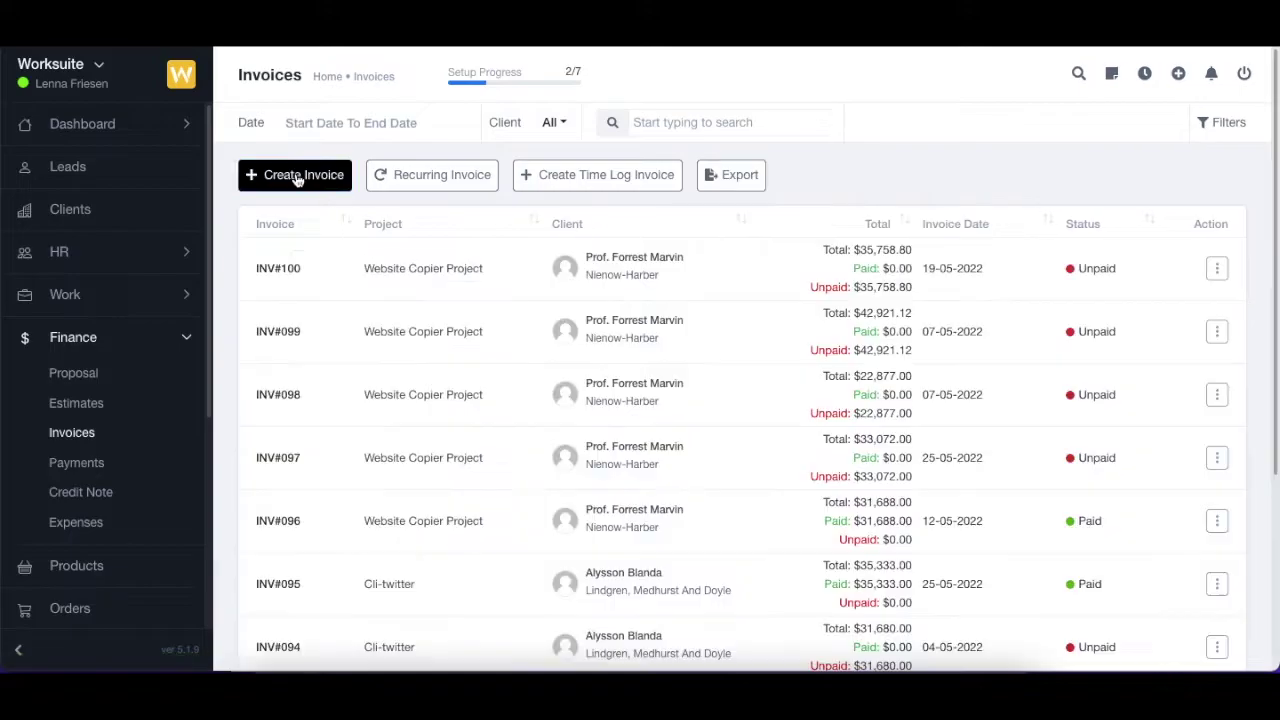
left_click(295, 174)
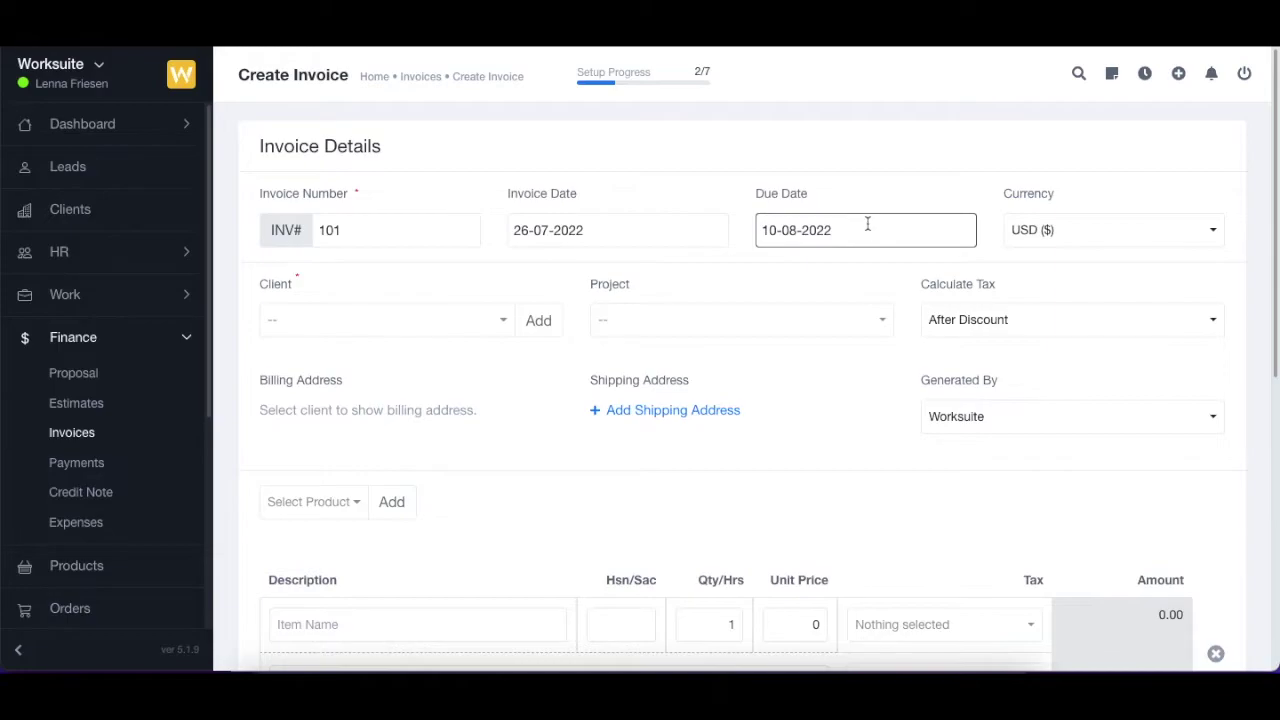
left_click(867, 224)
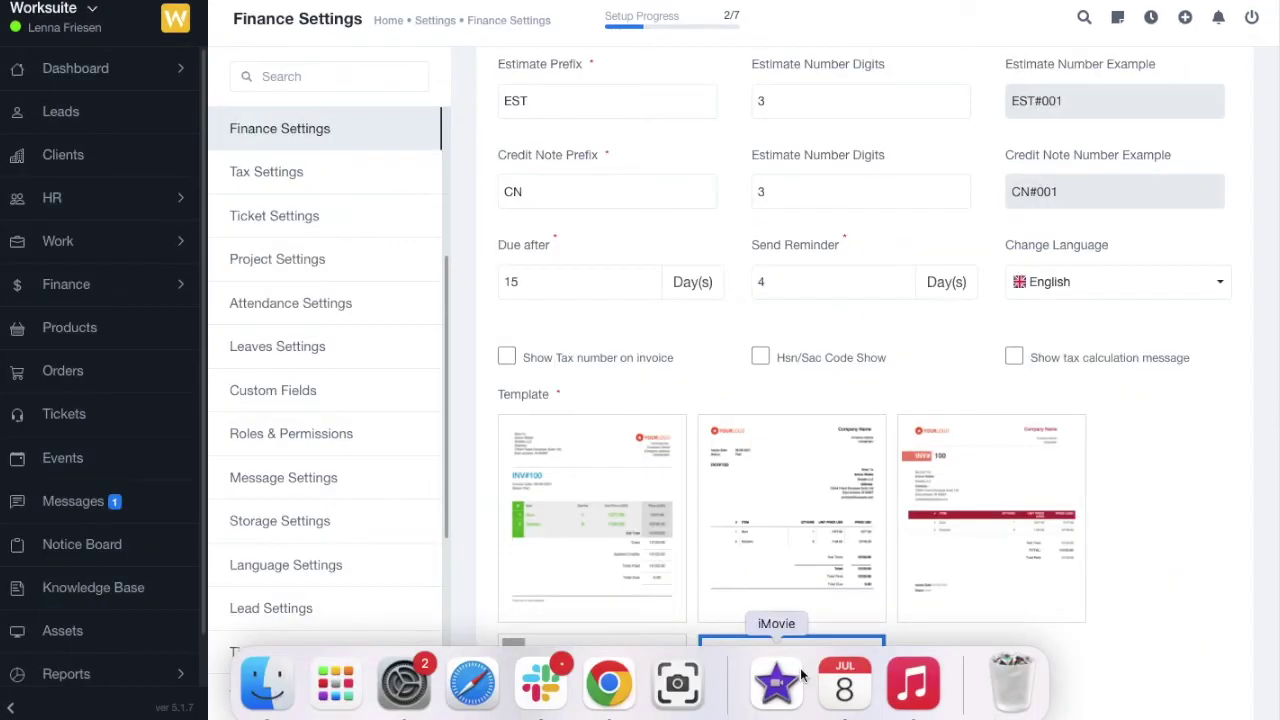
Step: Set Send Reminder Before to 4 days
left_click(796, 282)
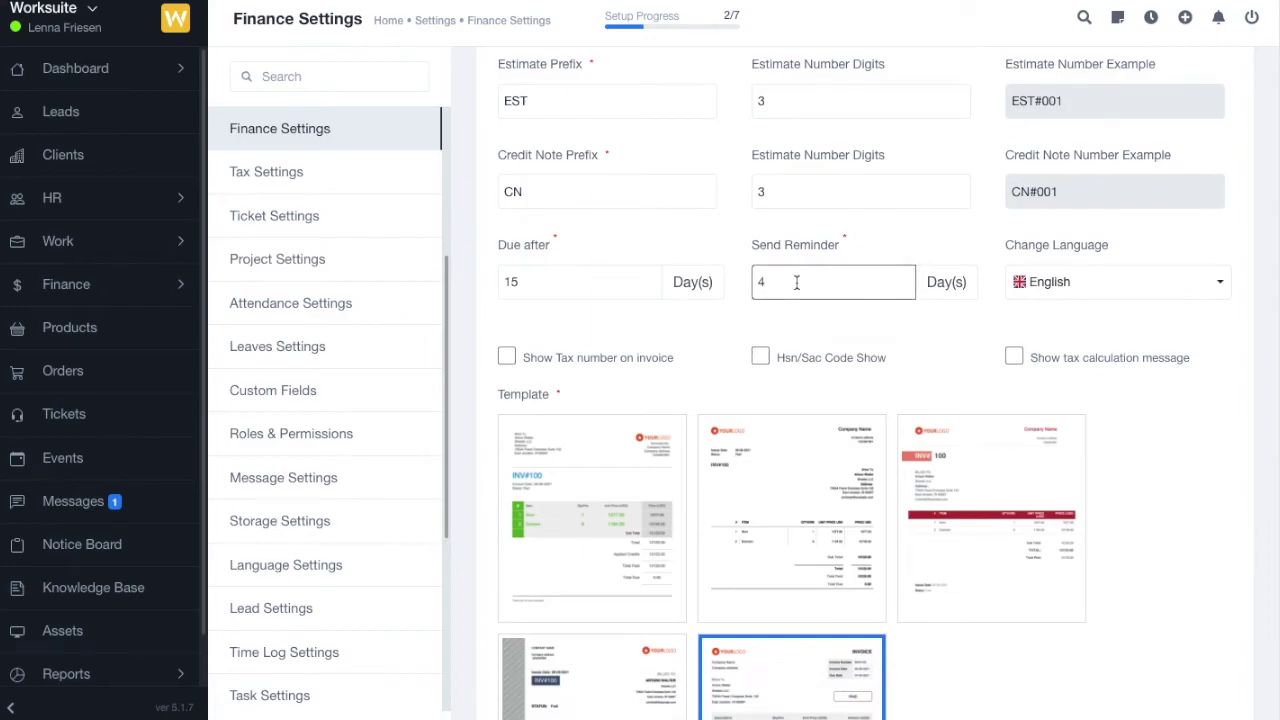
key("BackSpace")
type("4")
left_click(1065, 283)
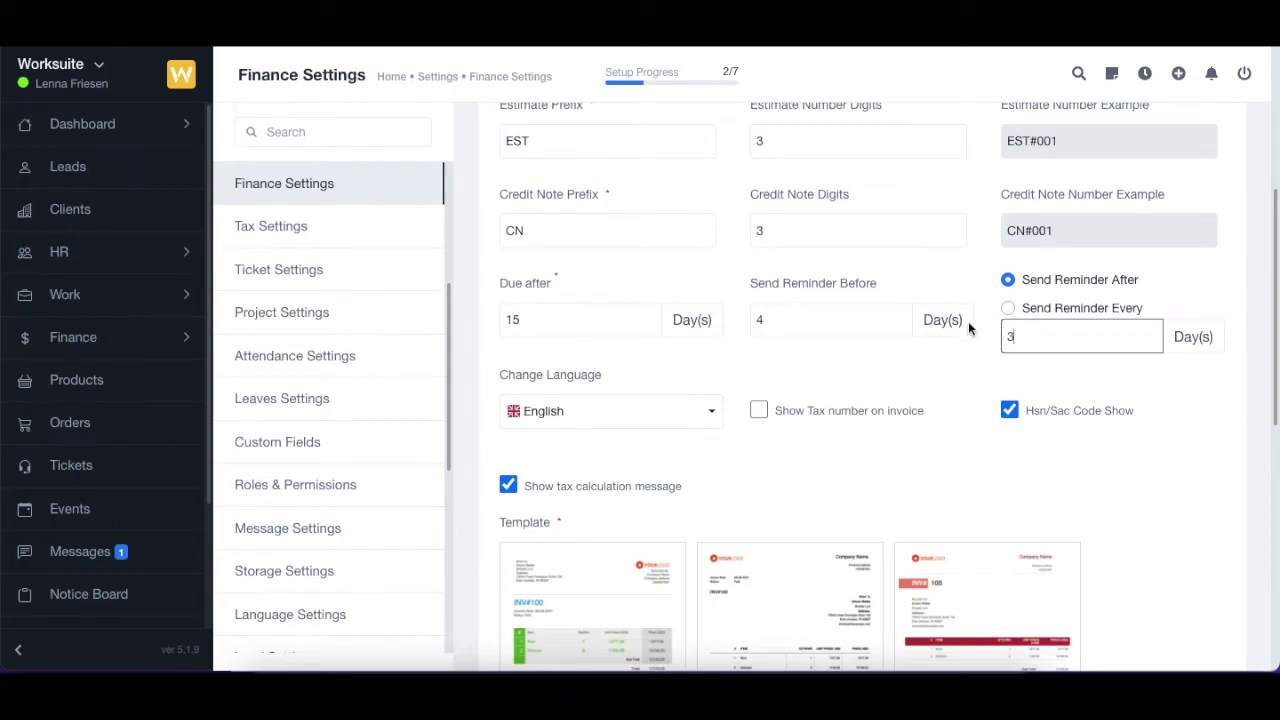
Step: Switch to Send Reminder Every and set its interval to 7 days
key("BackSpace")
type("3")
left_click(1028, 309)
left_click(1074, 333)
key("BackSpace")
type("7")
Step: Open Business Address settings and edit the default address
scroll(1037, 434, "down", 2)
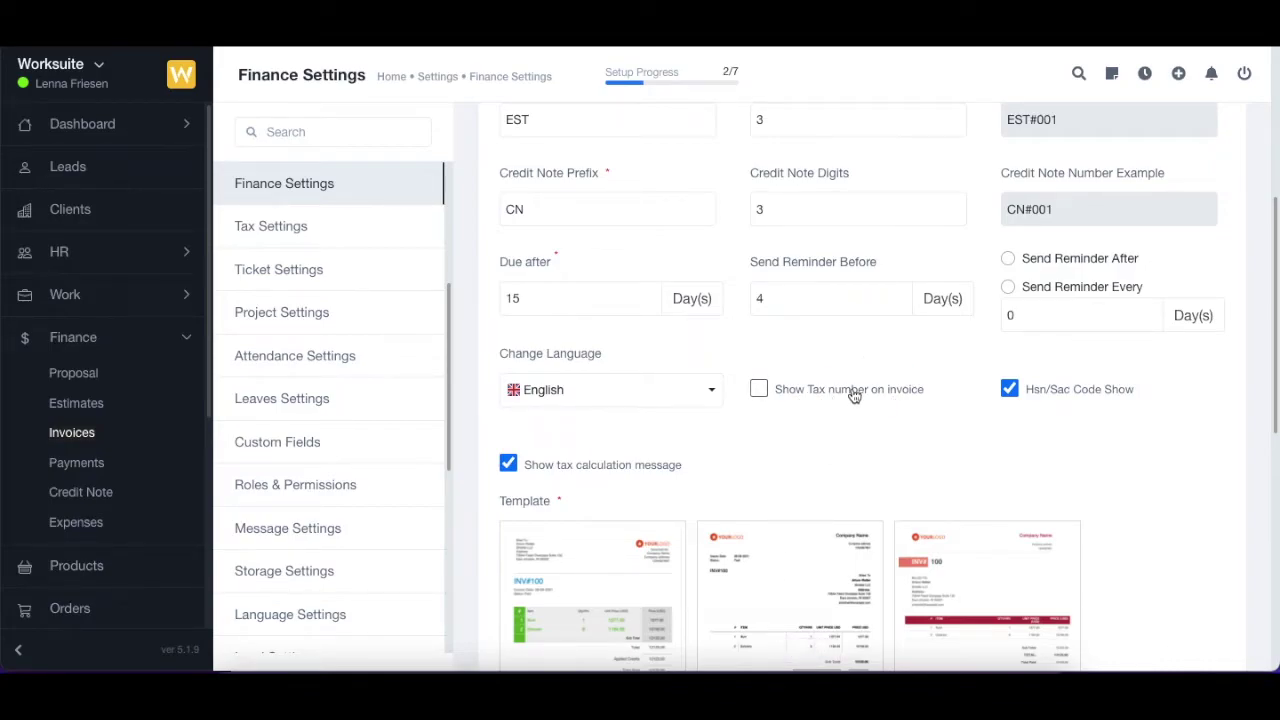
scroll(329, 277, "up", 5)
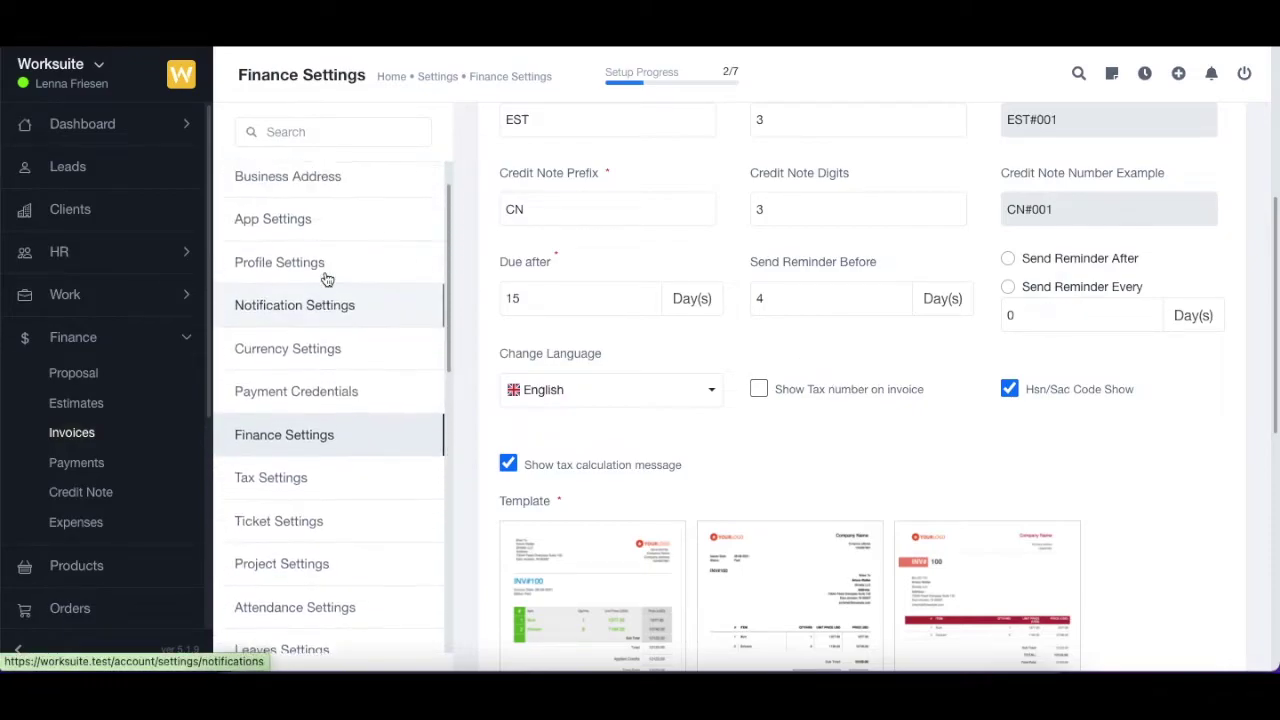
scroll(327, 277, "up", 1)
left_click(306, 223)
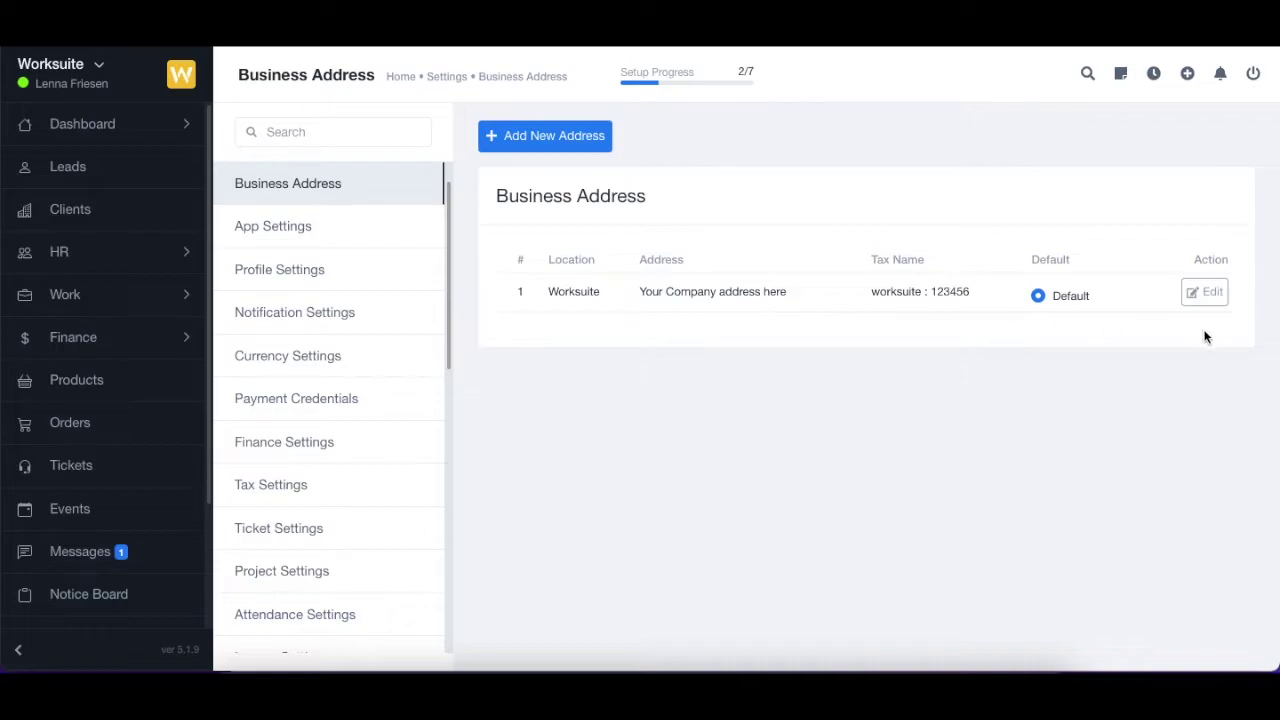
left_click(1198, 290)
Step: Check the tax name worksuite and tax 123456, then save the default address
left_click(337, 406)
left_click(746, 411)
left_click(449, 394)
left_click(751, 420)
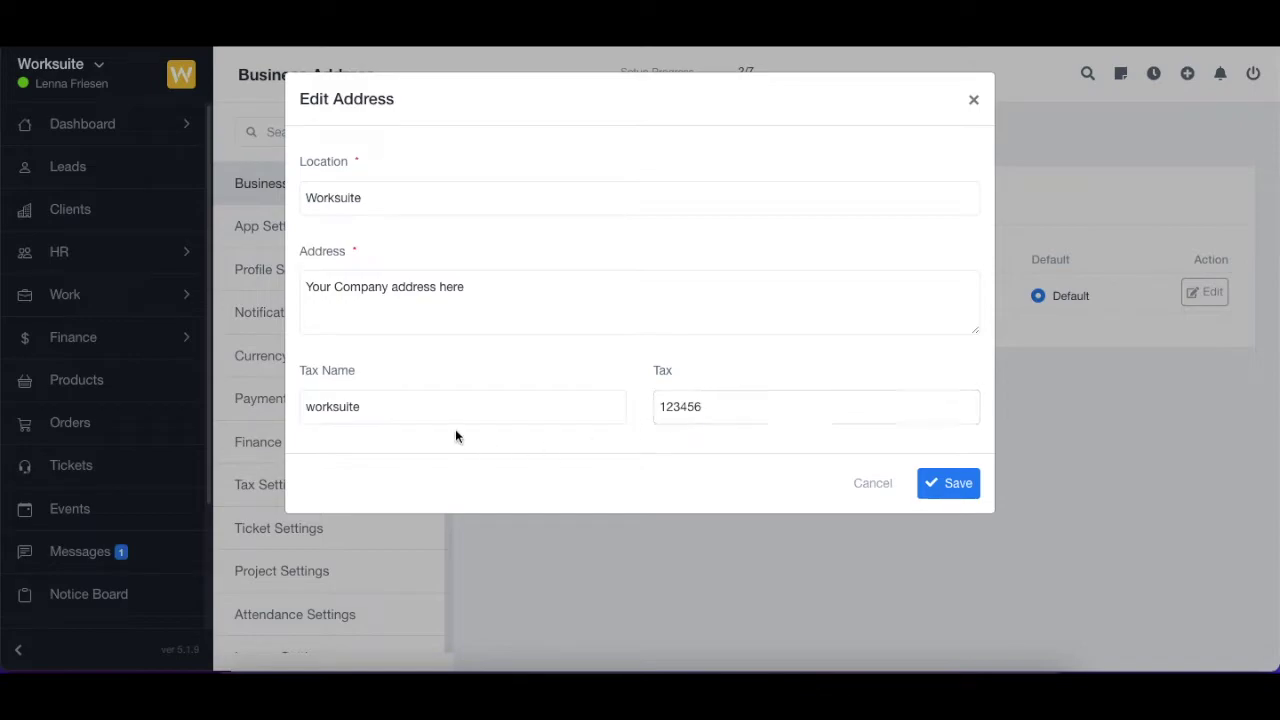
left_click(463, 411)
left_click(704, 418)
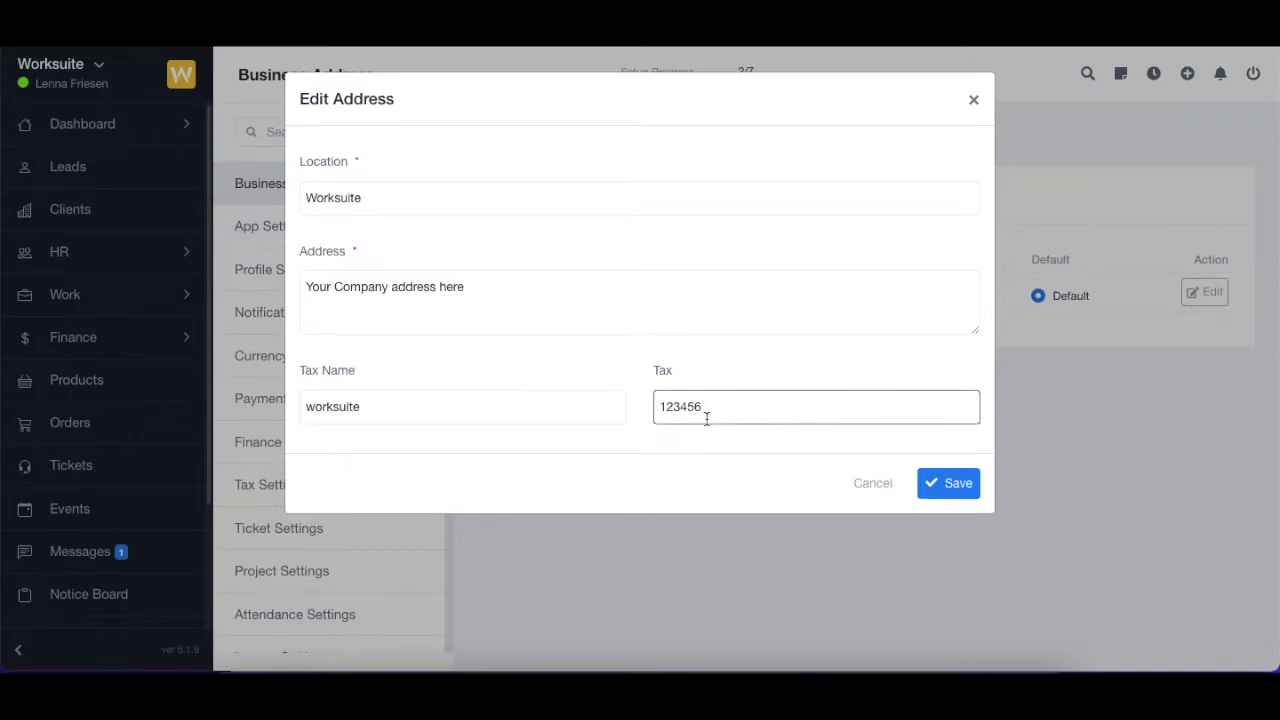
left_click(960, 487)
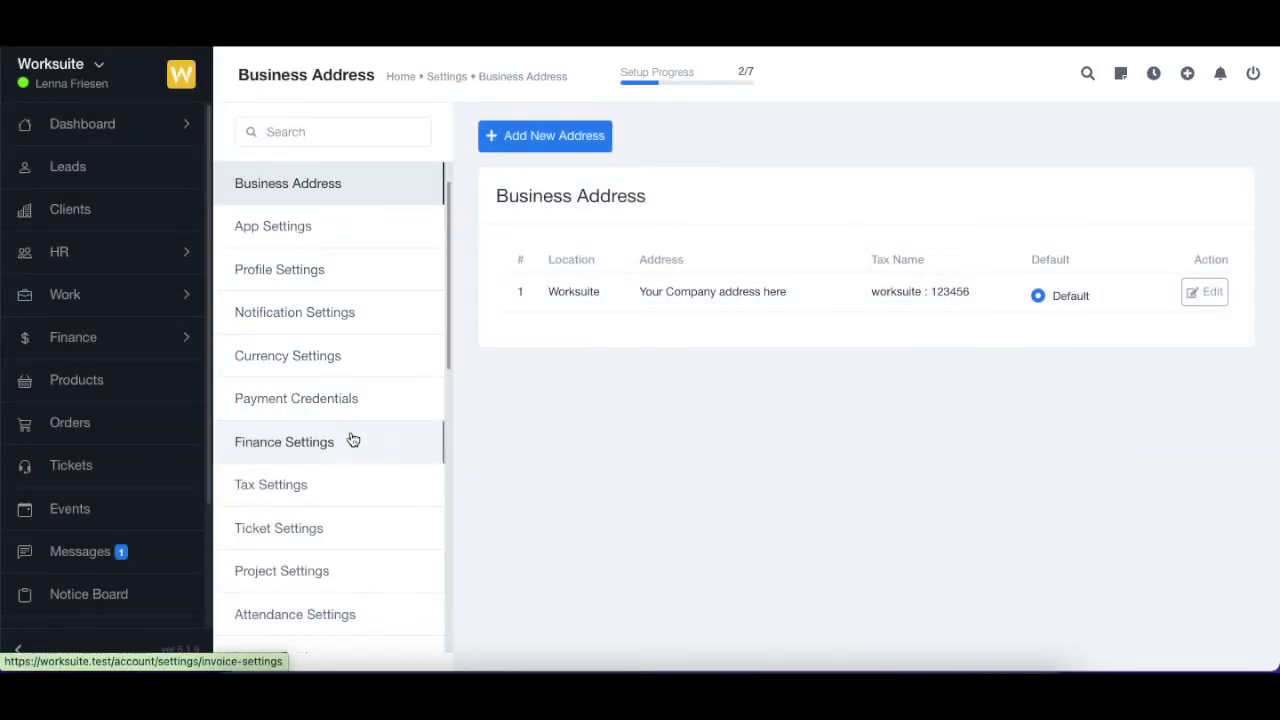
left_click(353, 440)
Step: Enable Show Tax number on invoice and save the finance settings
scroll(838, 625, "down", 2)
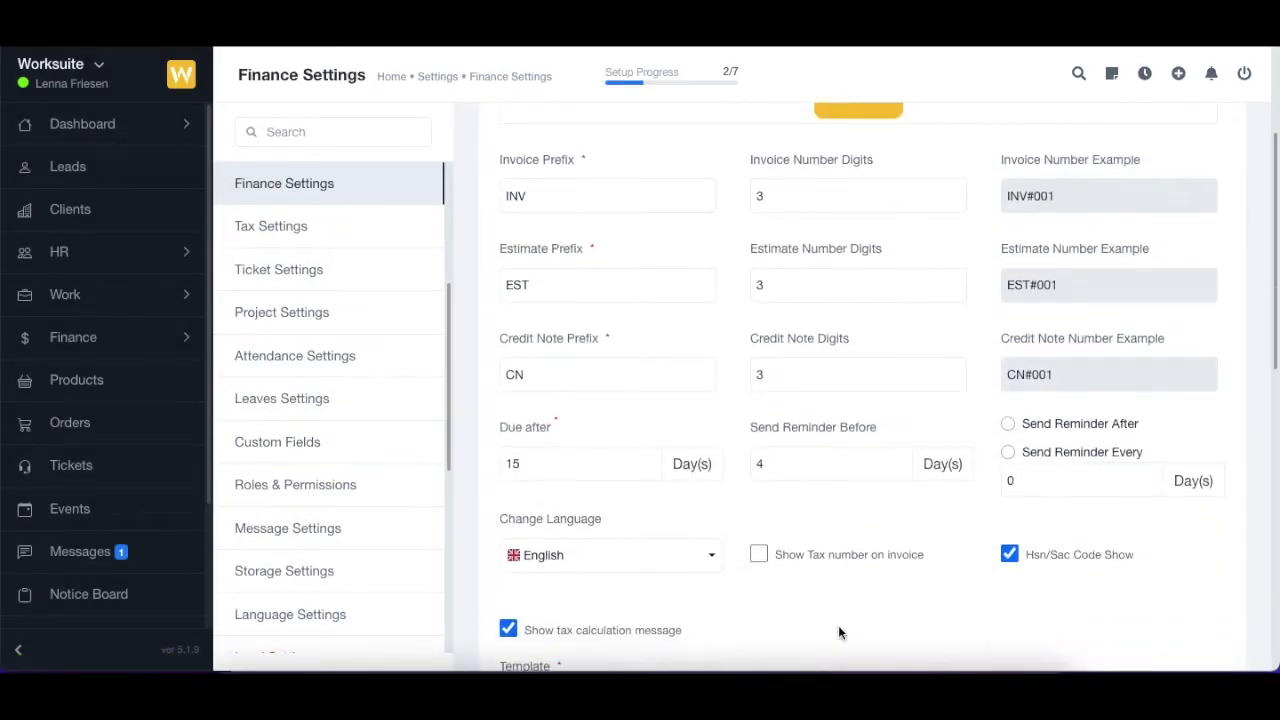
left_click(759, 554)
scroll(680, 570, "down", 8)
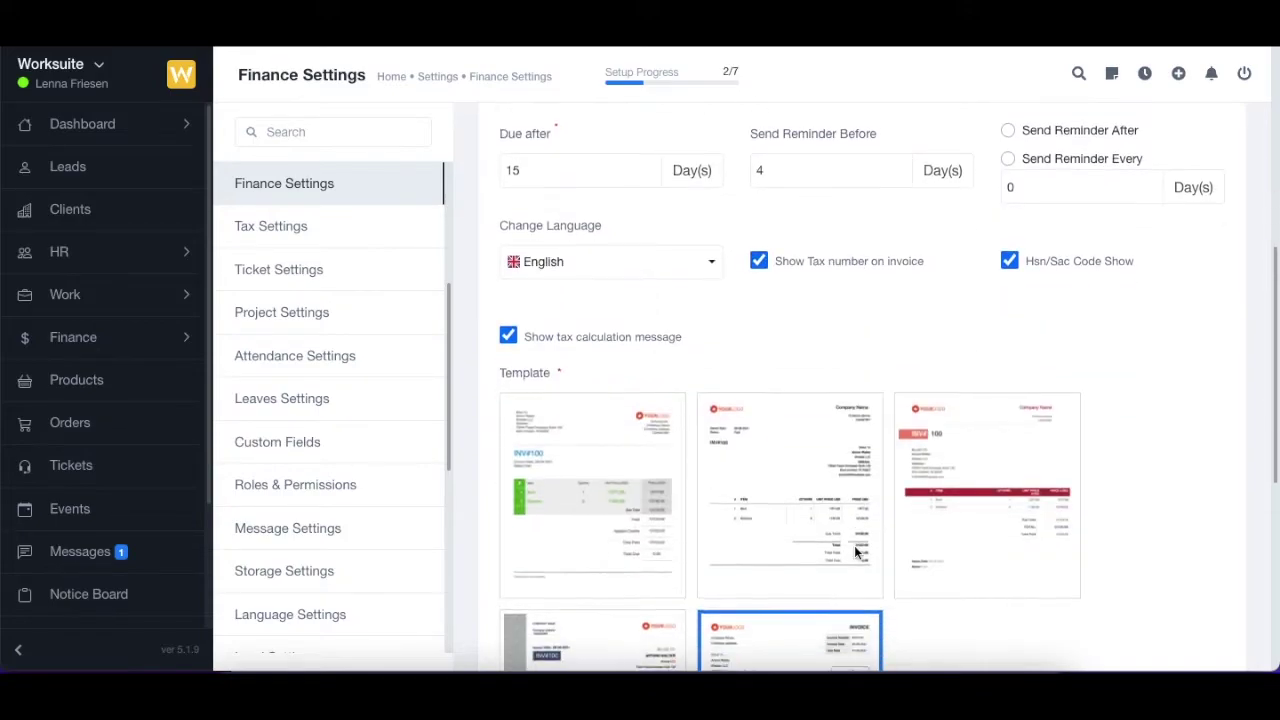
left_click(531, 614)
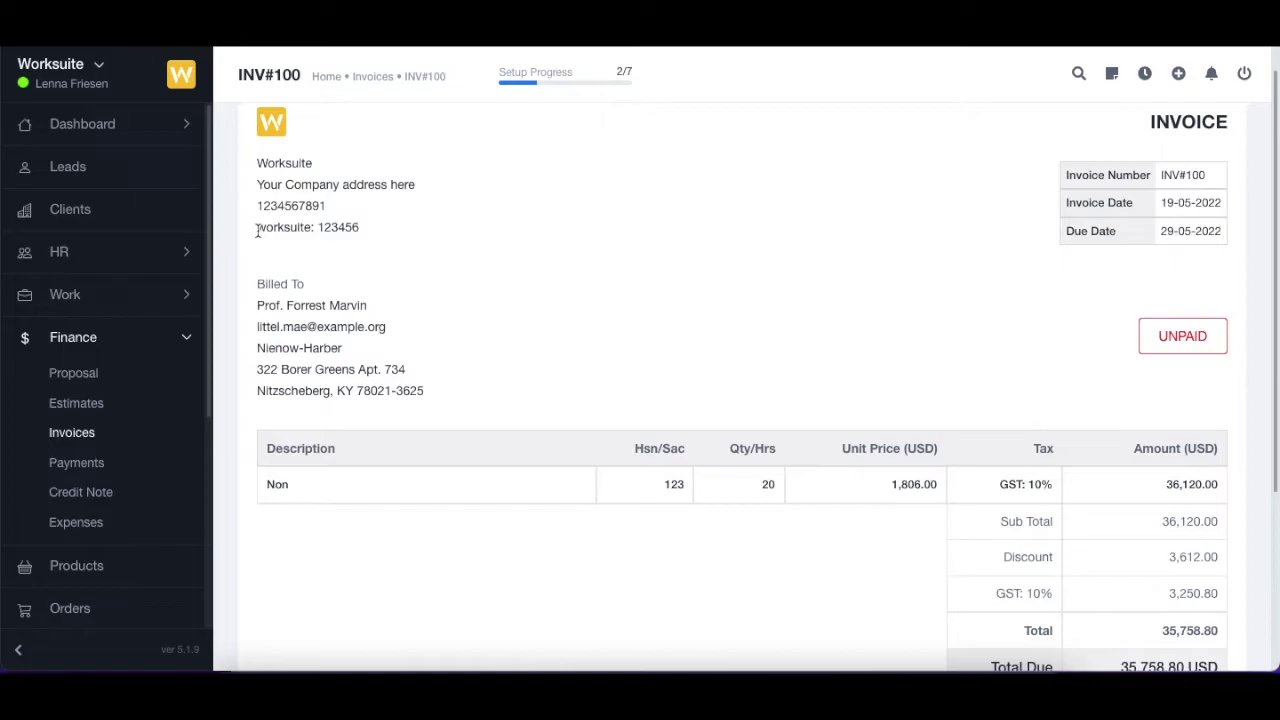
Step: Highlight the worksuite: 123456 tax line on invoice INV#100
left_click_drag(257, 229, 372, 223)
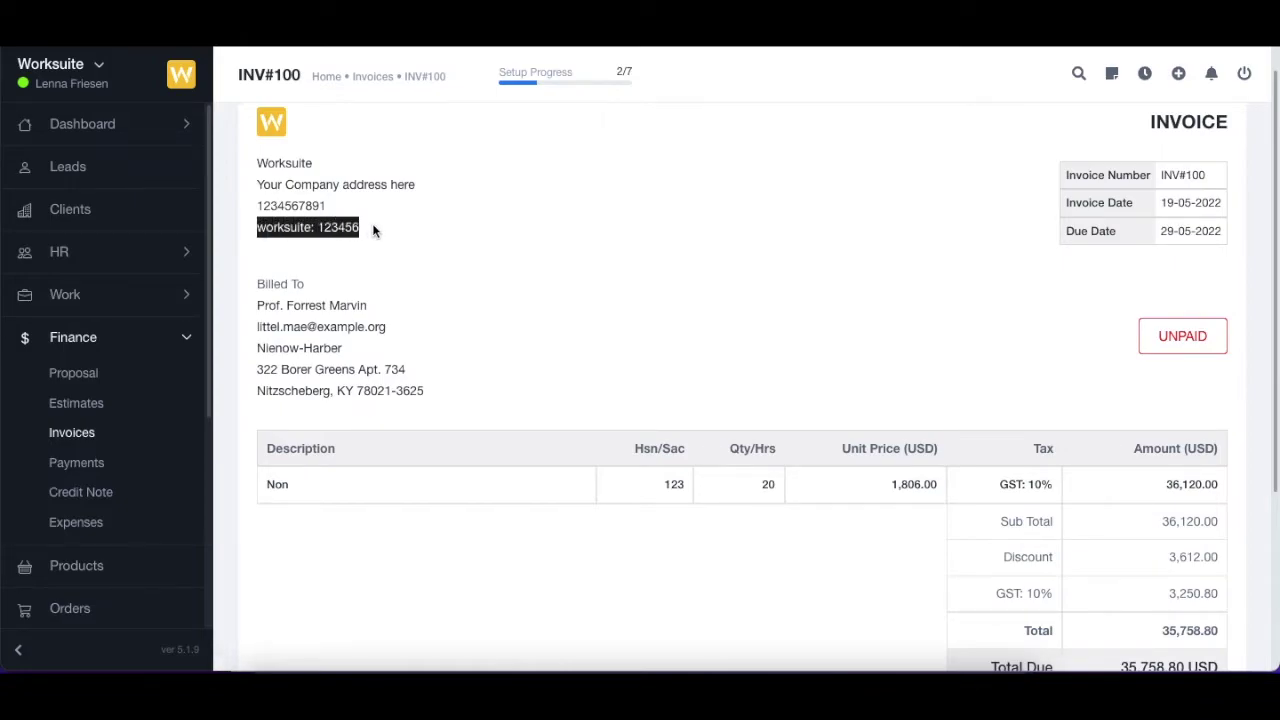
left_click(432, 263)
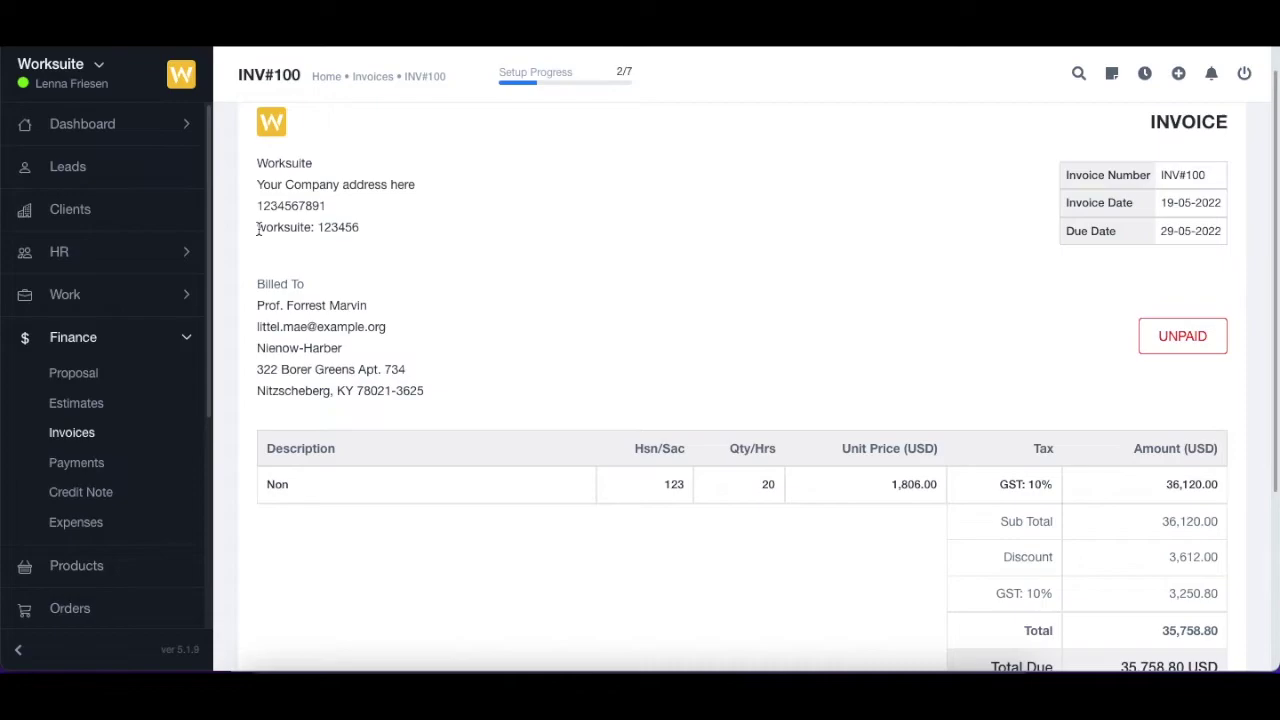
left_click_drag(258, 229, 362, 230)
left_click(437, 258)
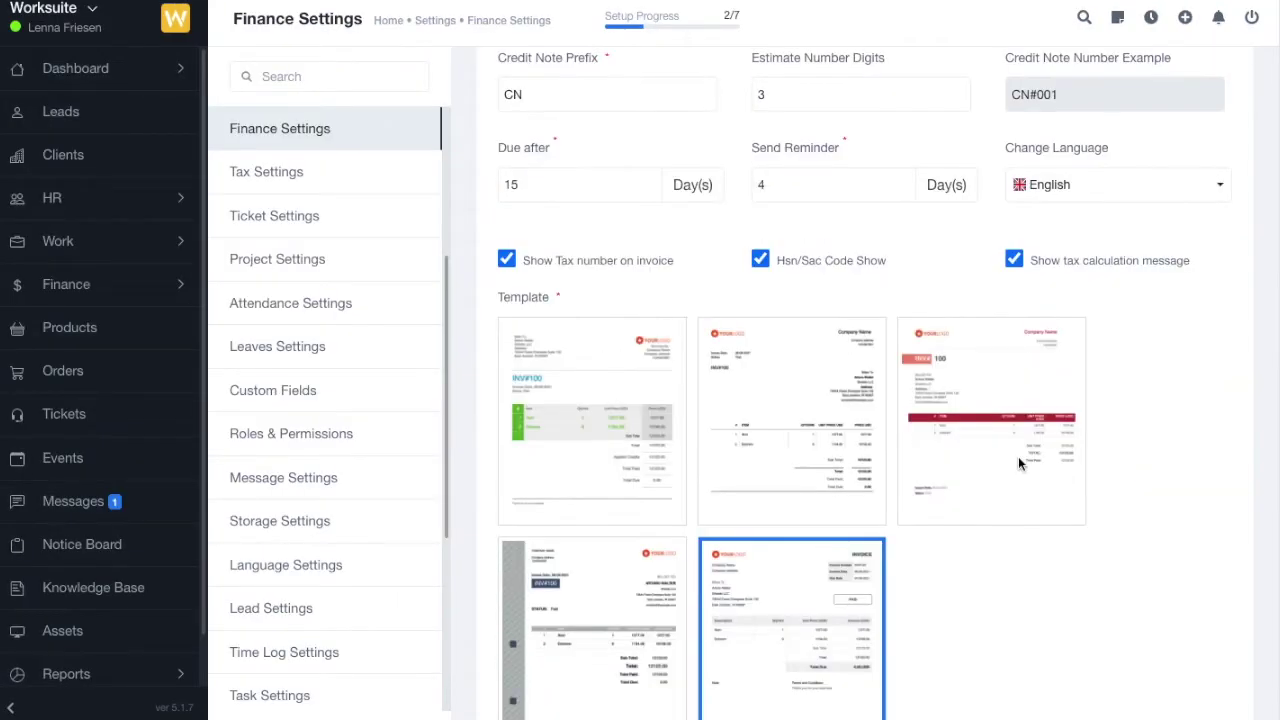
Step: Scroll Finance Settings down to the Client info and Terms and Conditions sections
scroll(1018, 456, "down", 2)
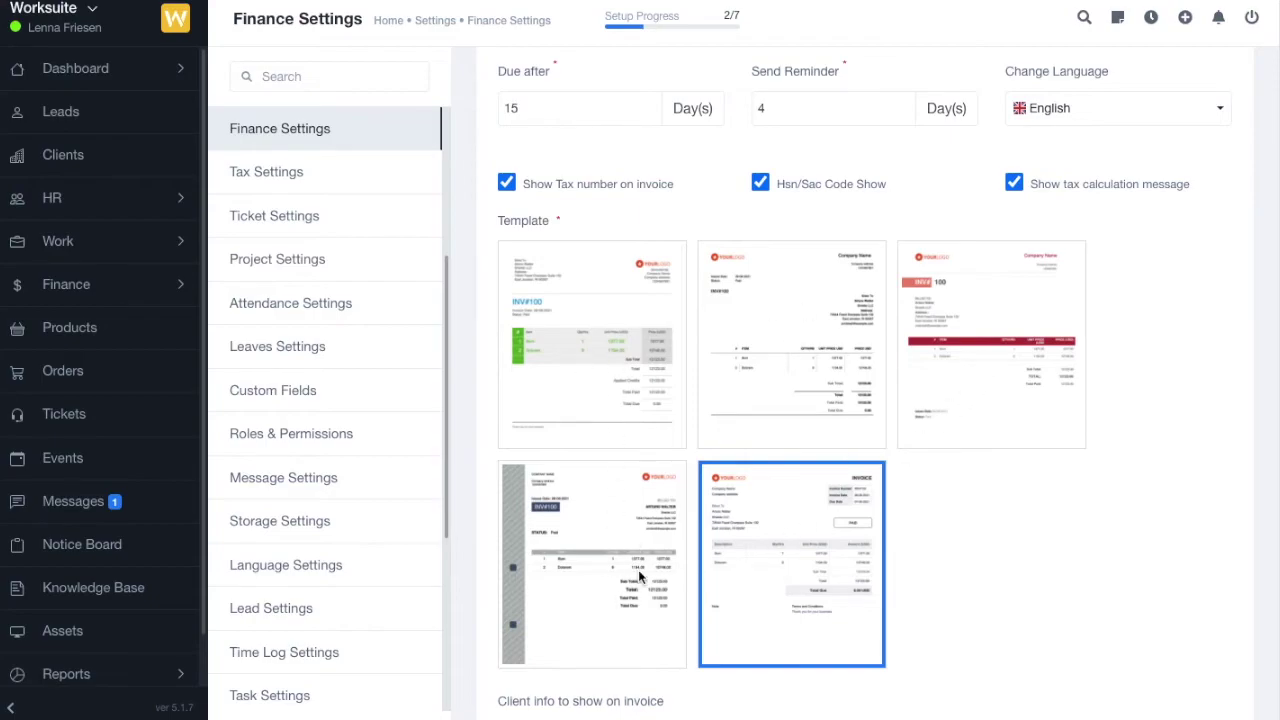
scroll(937, 560, "down", 1)
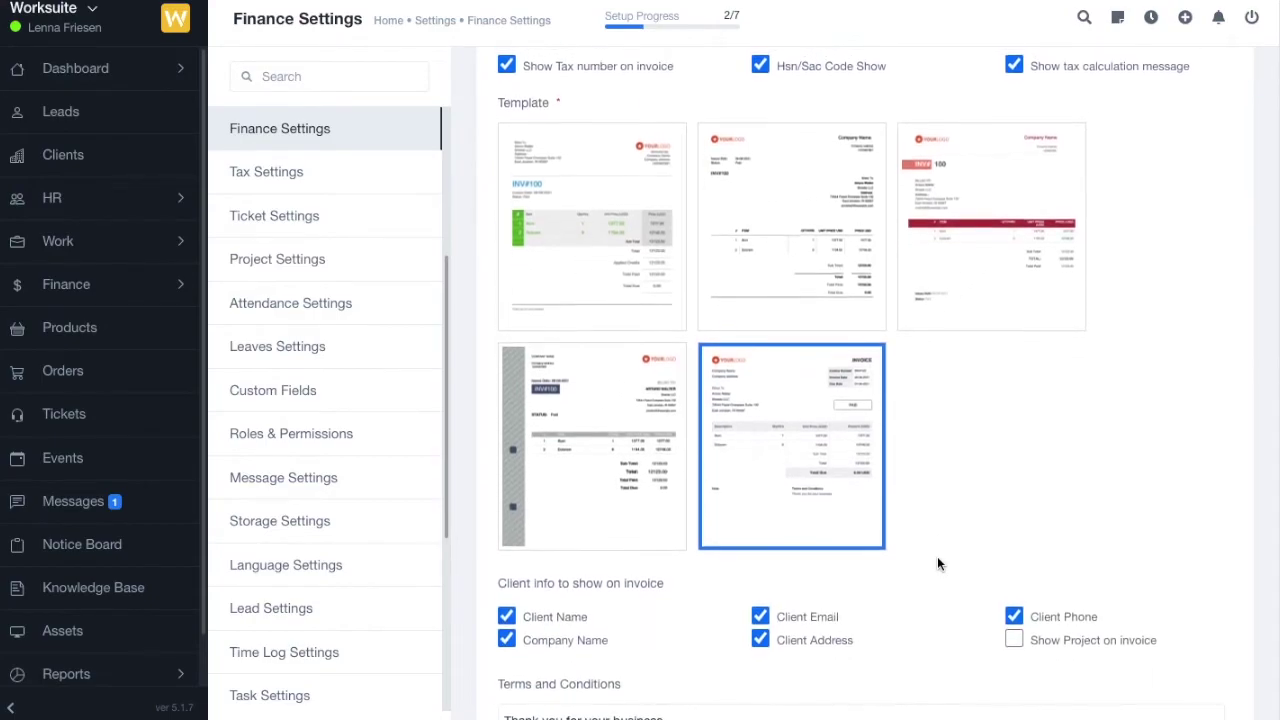
scroll(969, 510, "down", 1)
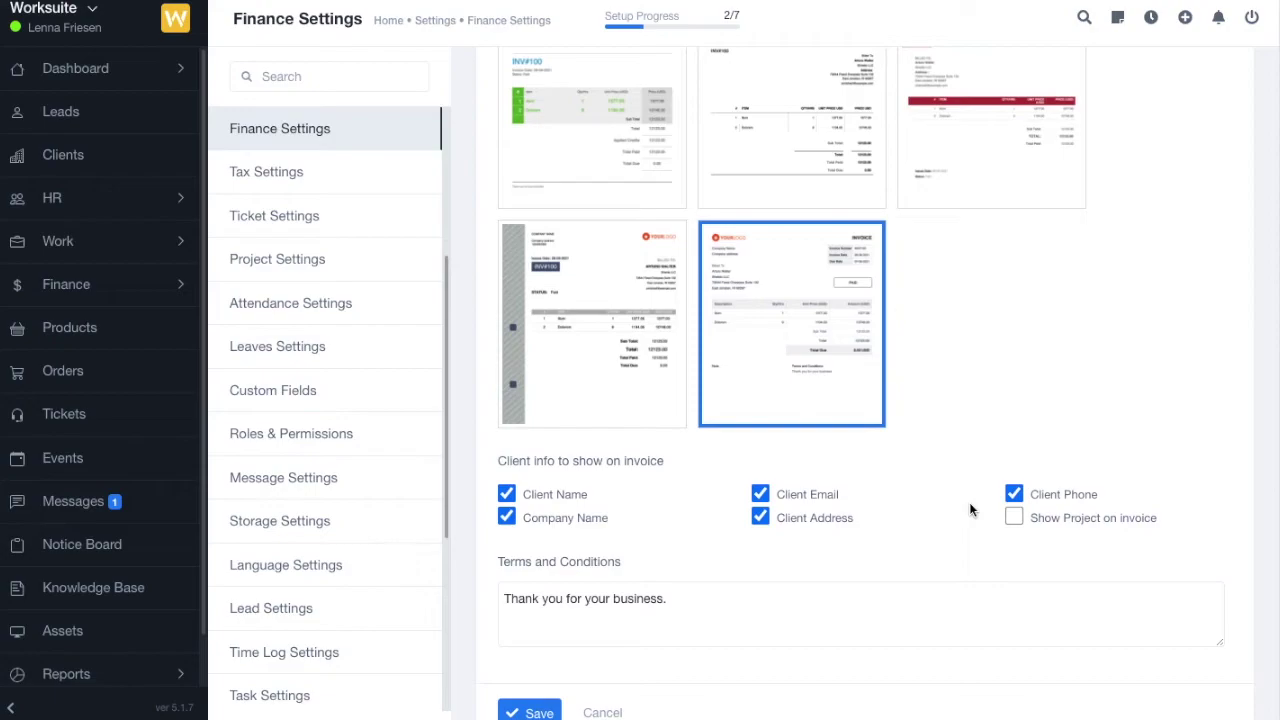